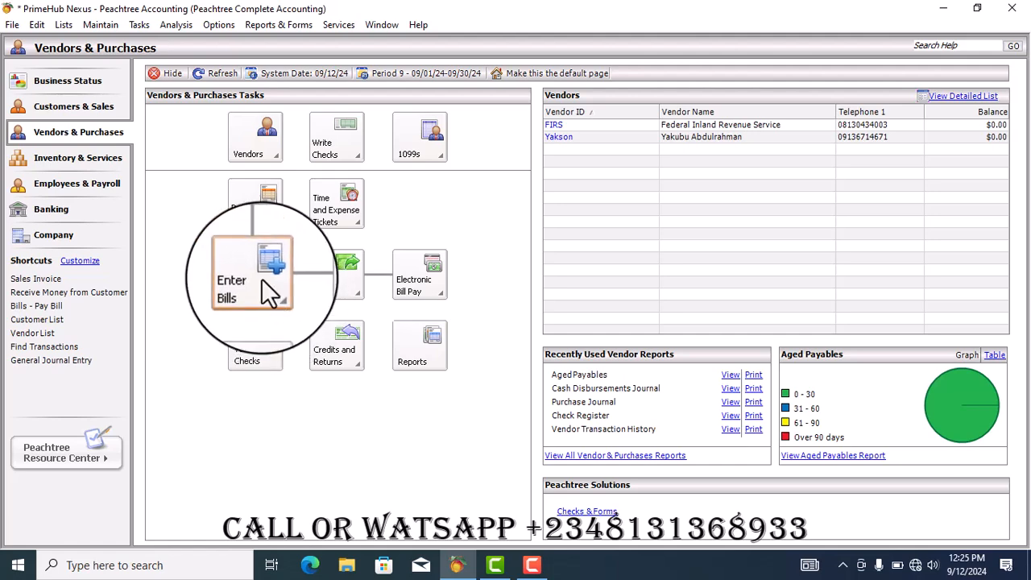
Start a new vendor bill from the Enter Bills task and maximize the purchases window
click(261, 278)
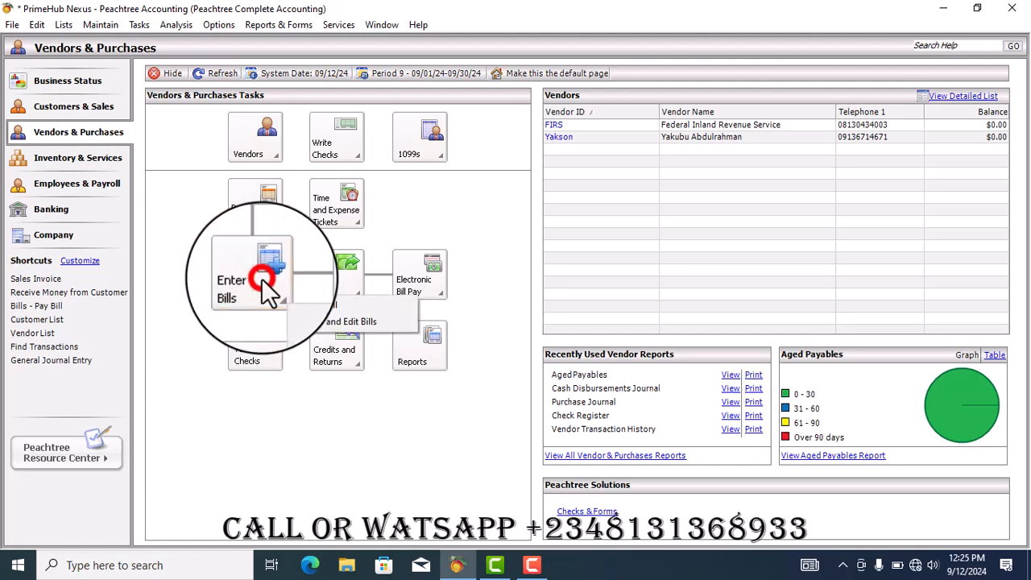
click(320, 306)
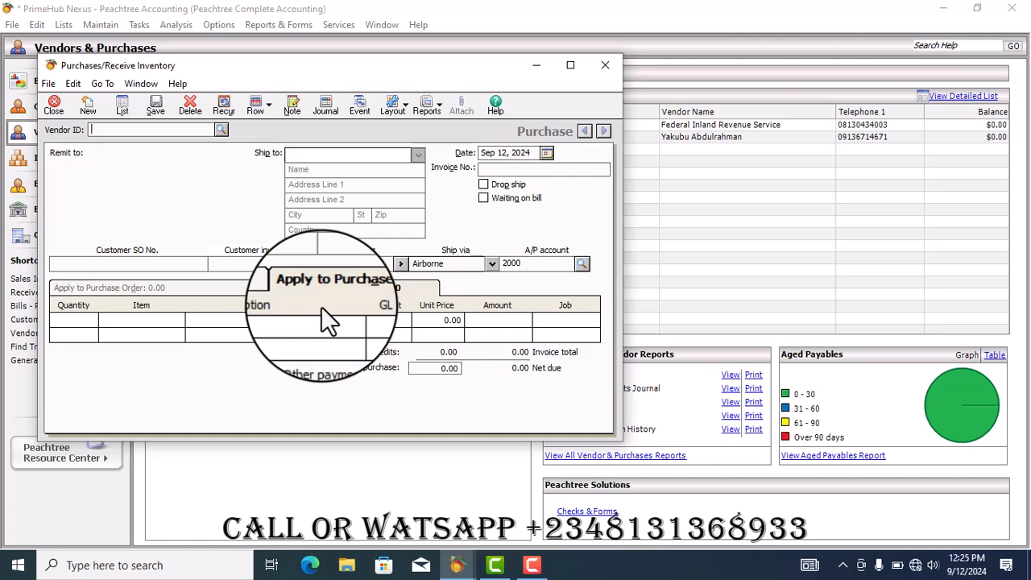
click(570, 65)
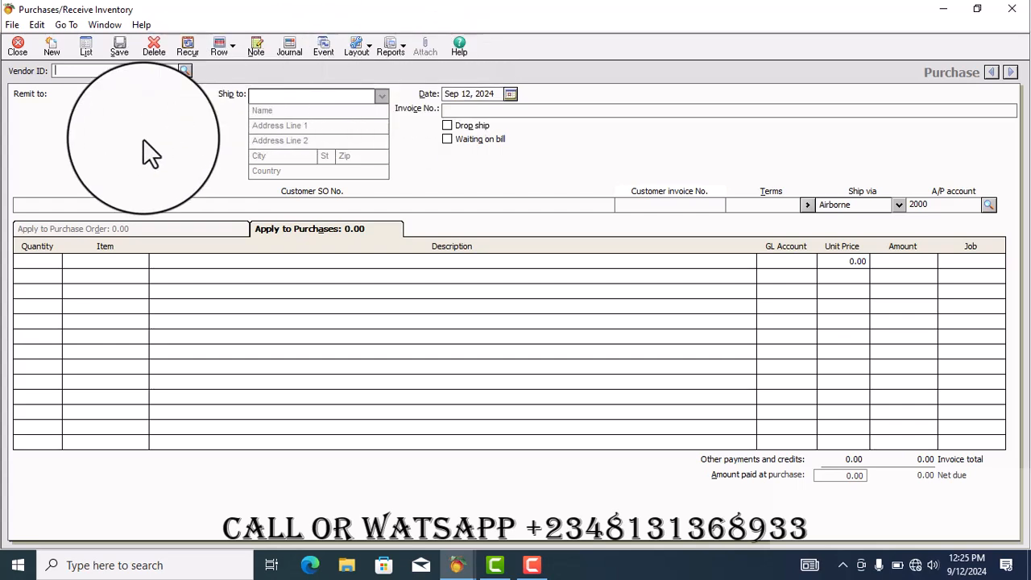
Look up vendors and select the individual supplier (not FIRS) as the bill's vendor
click(184, 71)
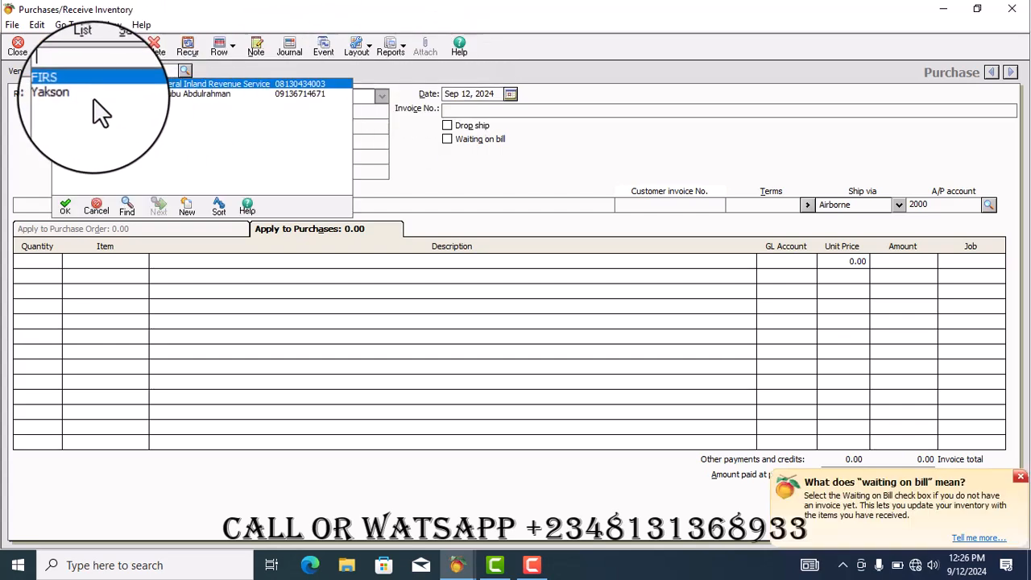
double_click(157, 93)
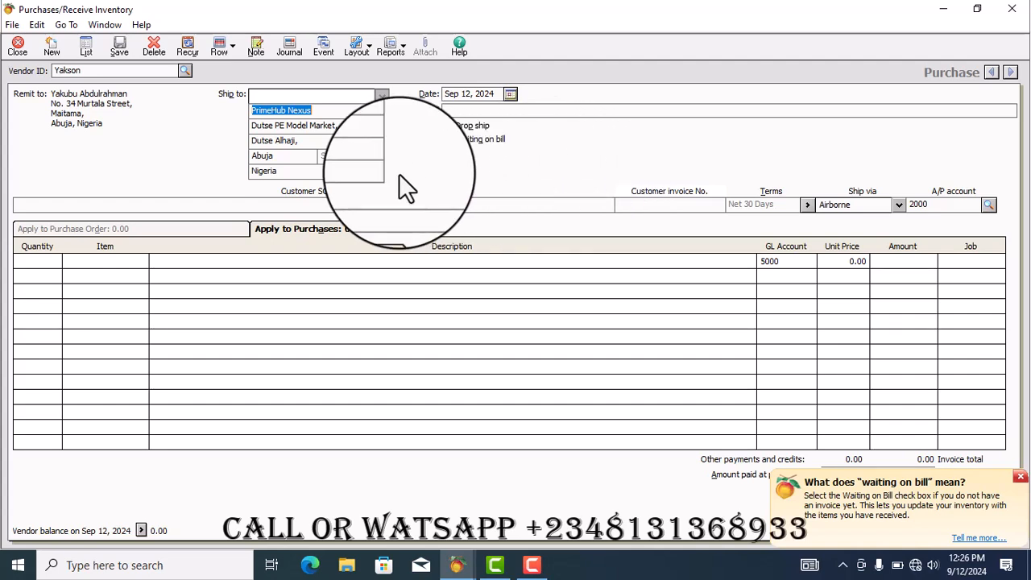
click(105, 259)
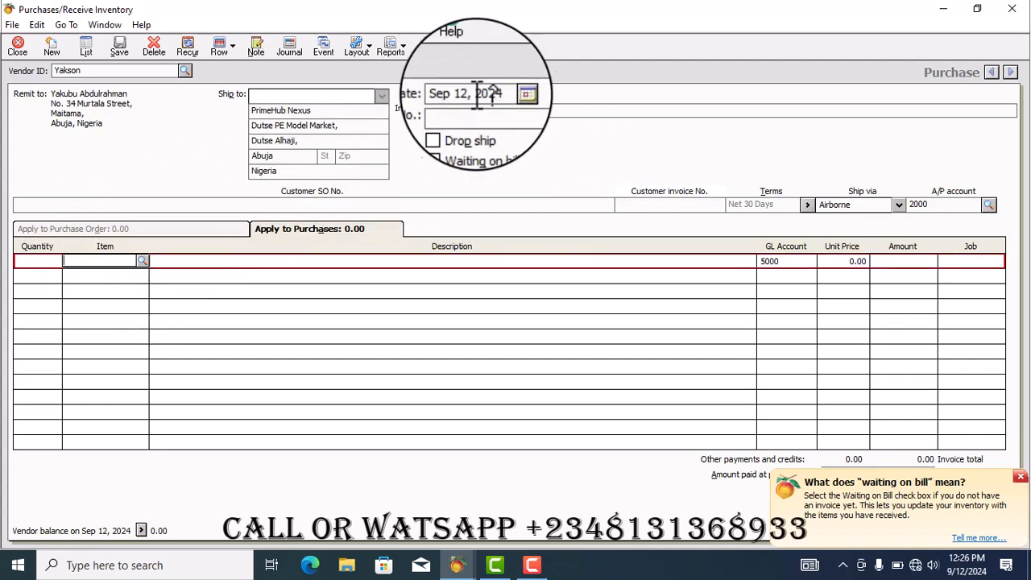
Set the bill date to September 12, 2024 and enter invoice number ABJ 2345
click(511, 92)
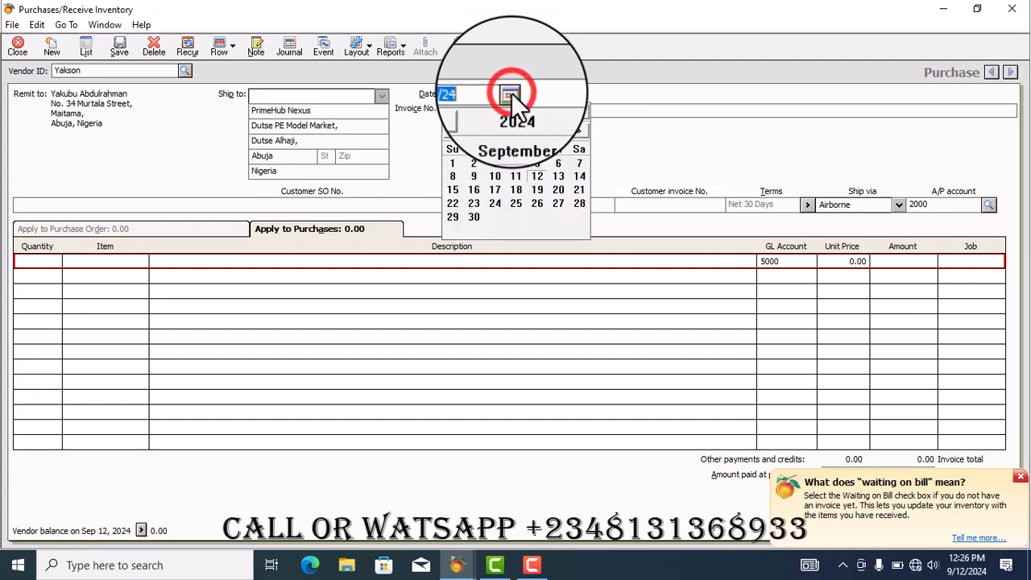
click(537, 177)
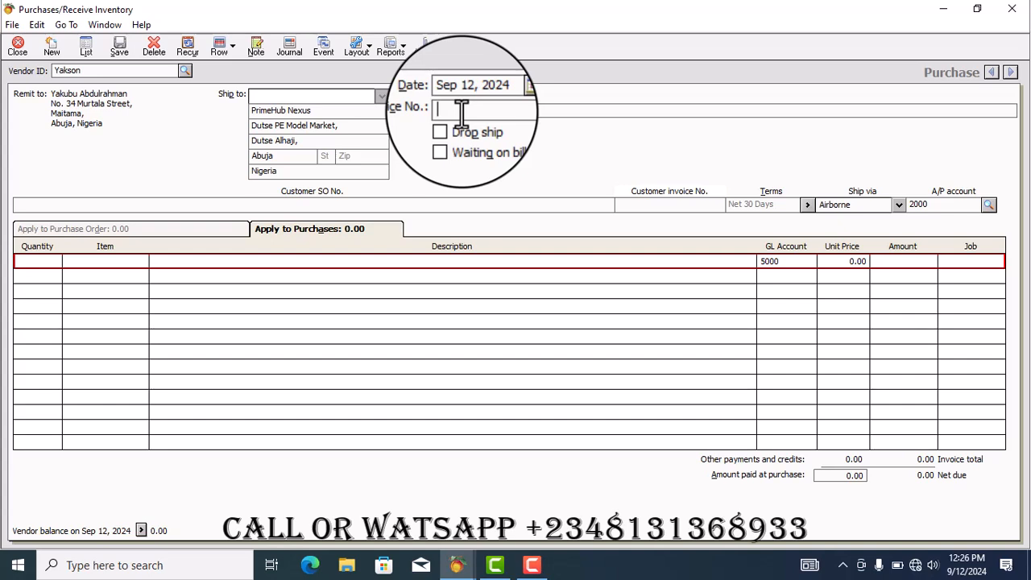
text(ABJ2345)
Add Peak Milk Powder as the first line item from the item lookup
click(117, 259)
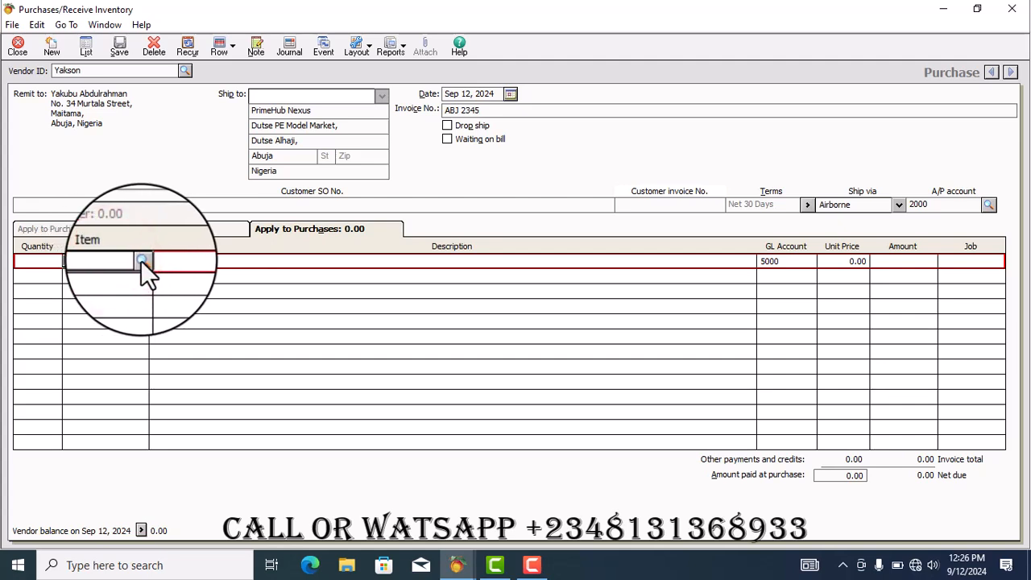
click(141, 260)
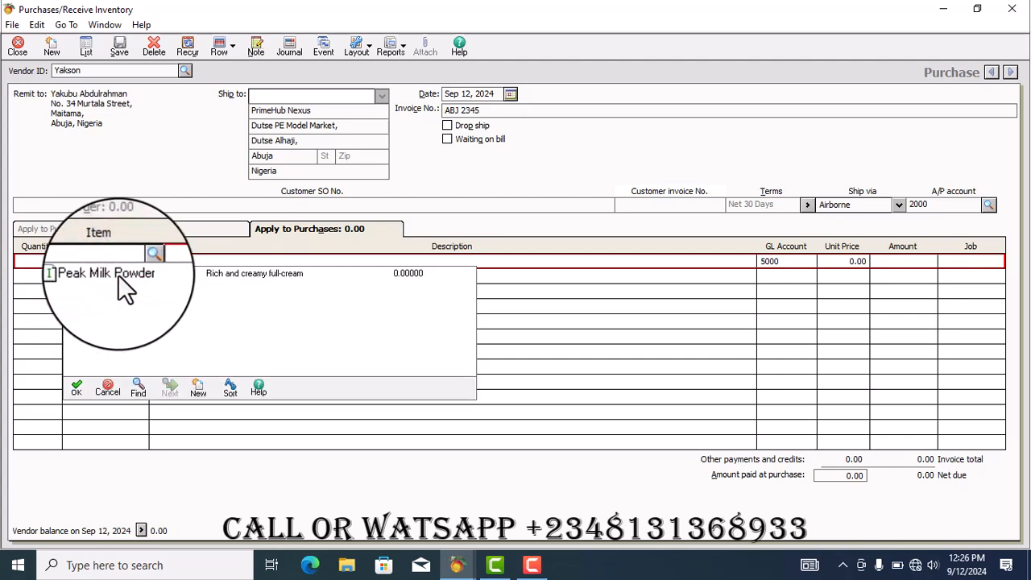
double_click(117, 274)
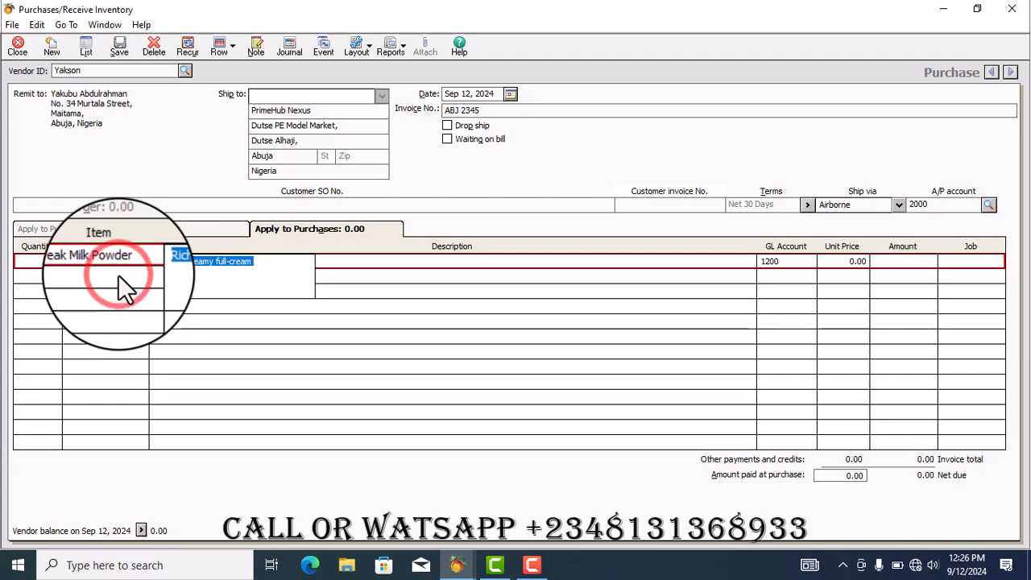
key(Tab)
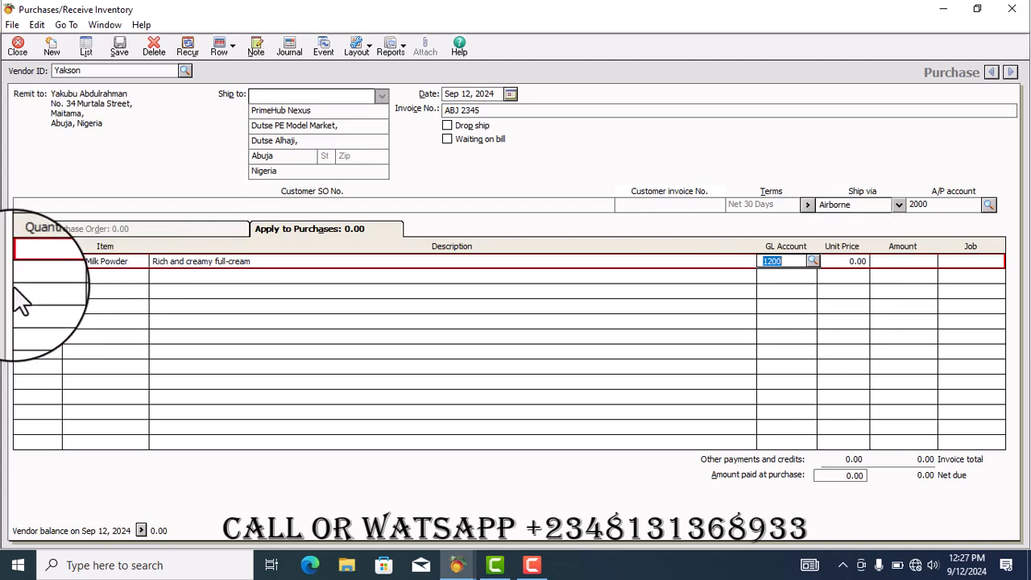
Set the line's quantity to 100 and its unit price to 1,200
click(35, 262)
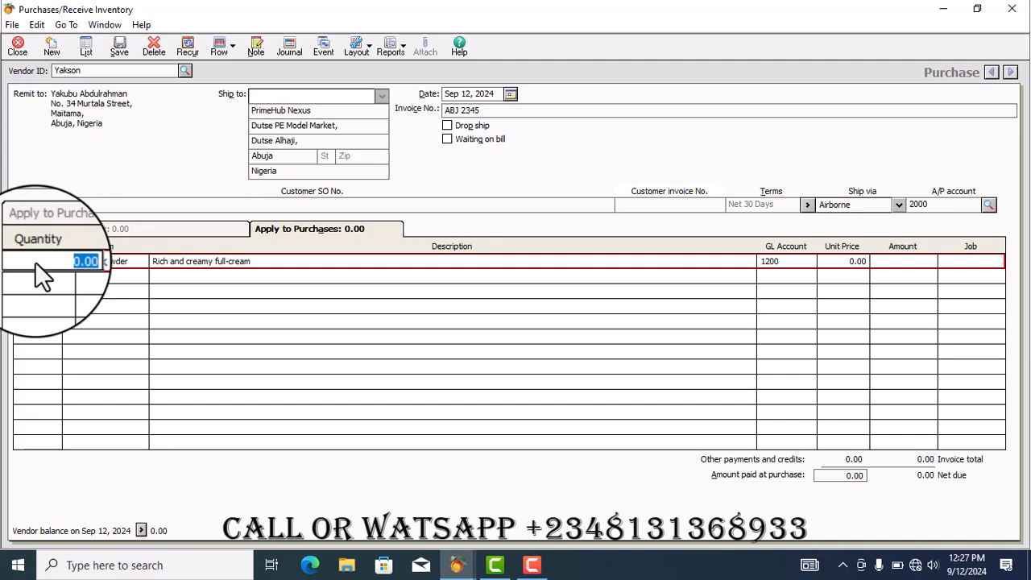
text(100)
key(Tab)
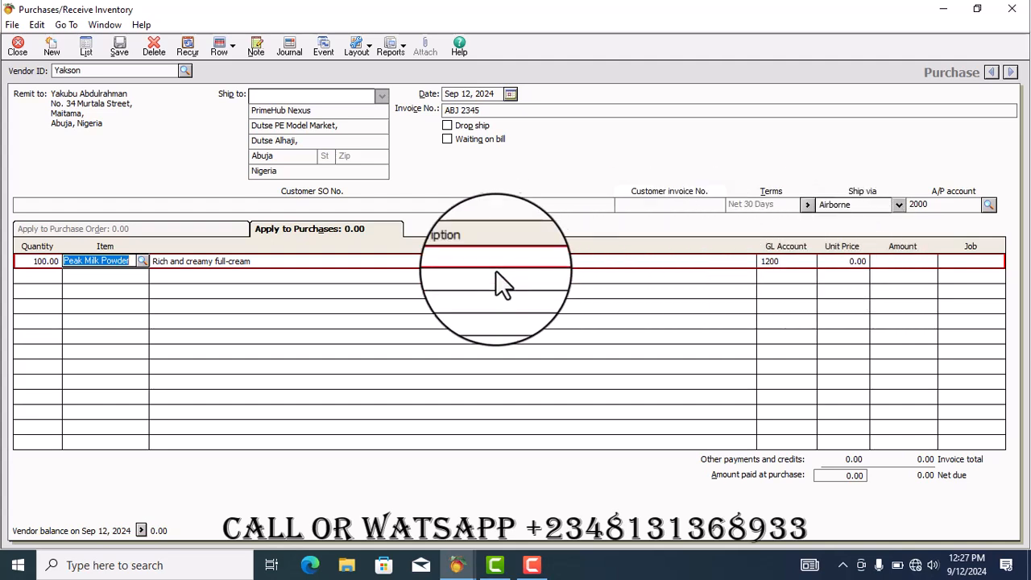
click(836, 262)
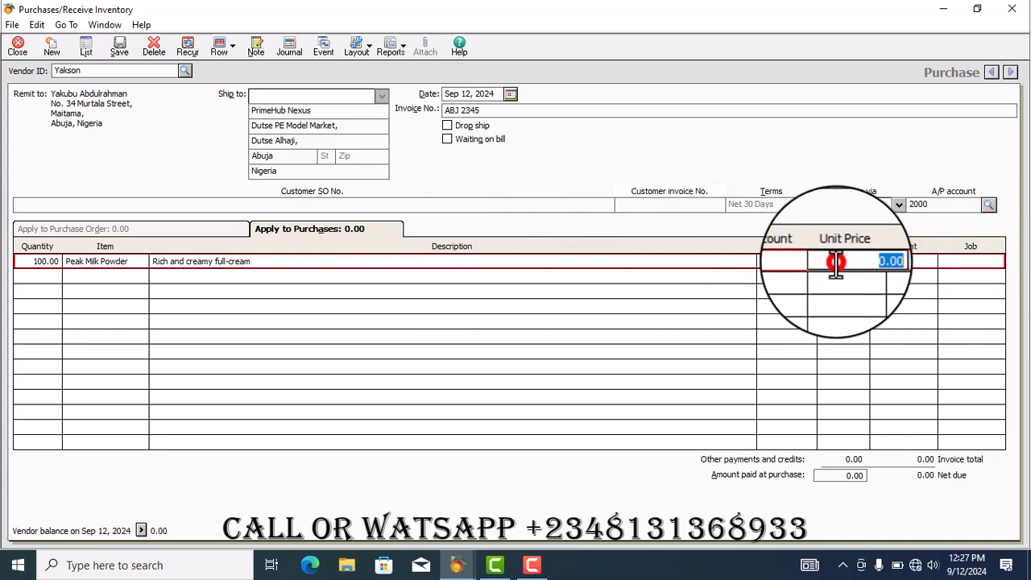
text(1200)
key(Tab)
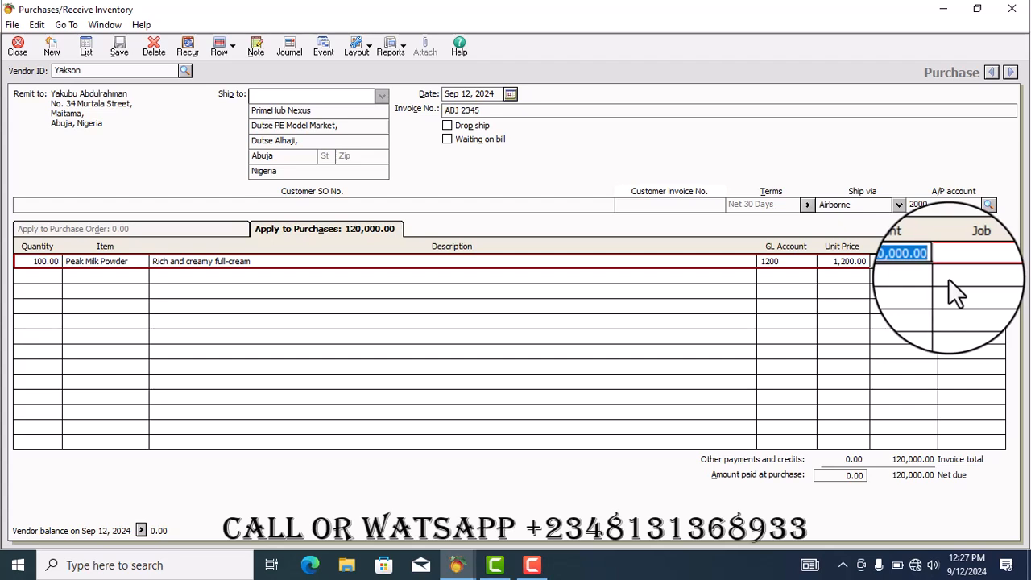
Set the bill's Ship via method to Courier
click(899, 206)
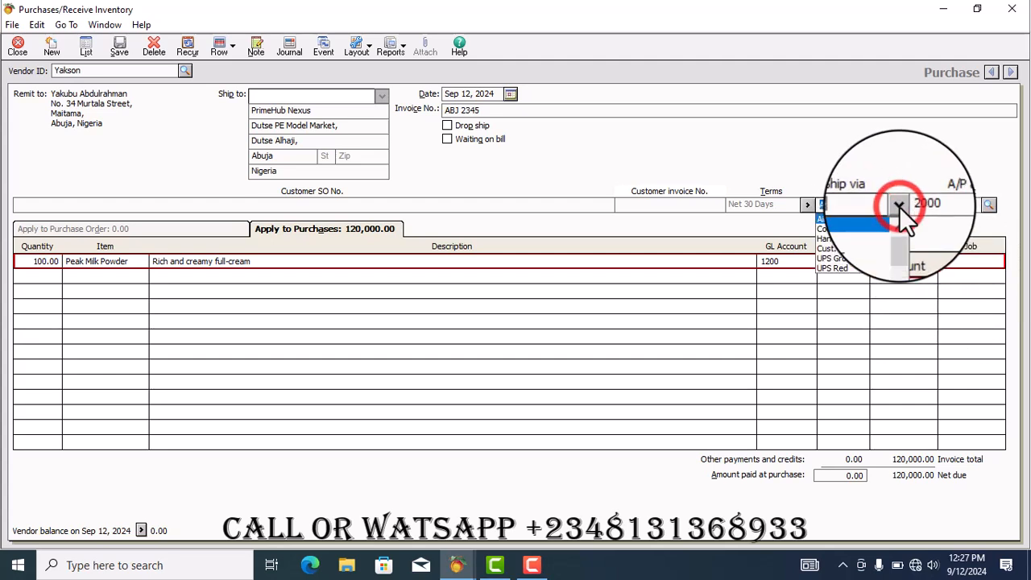
mouse_move(901, 234)
mouse_down()
mouse_move(902, 252)
mouse_move(900, 231)
mouse_up()
click(857, 227)
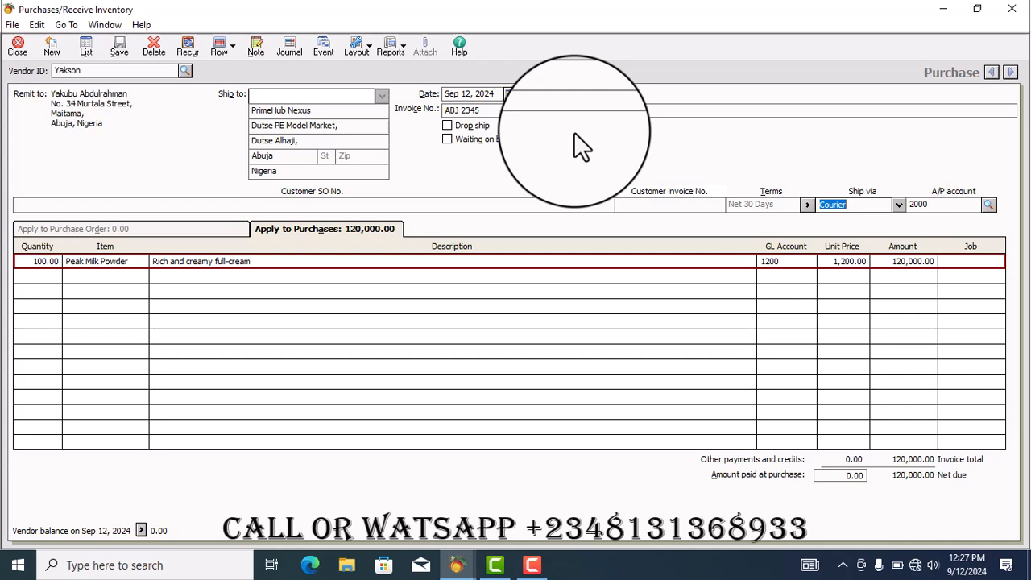
Save the bill and close the Purchases/Receive Inventory window
click(122, 45)
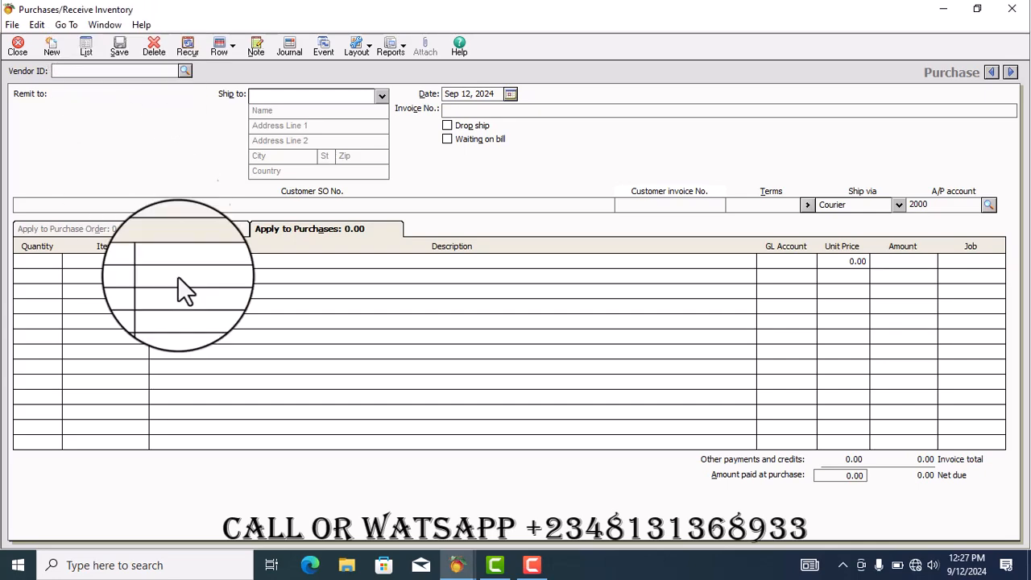
click(17, 45)
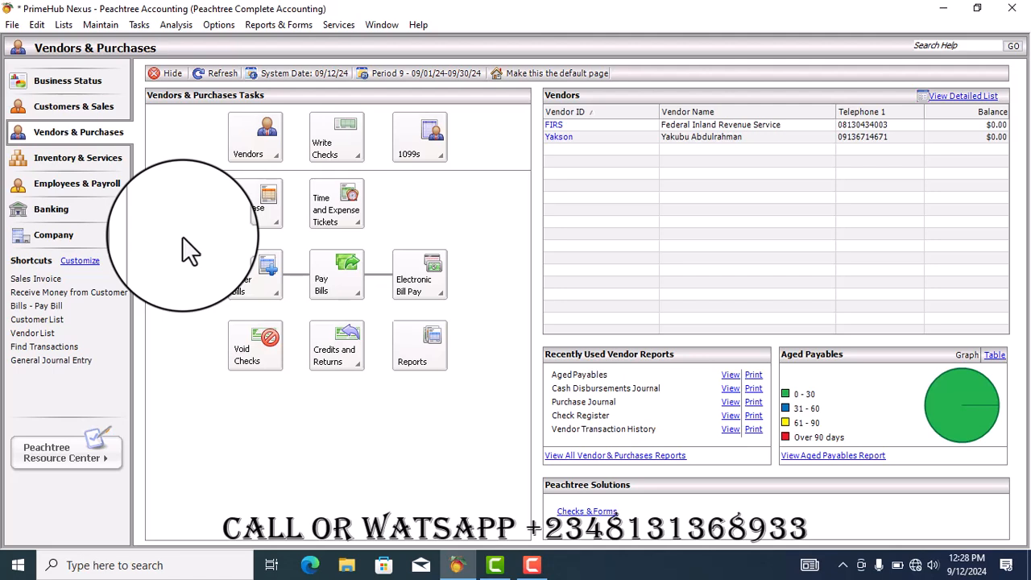
Open the Standard Balance Sheet from the Financial Statements reports list
click(278, 24)
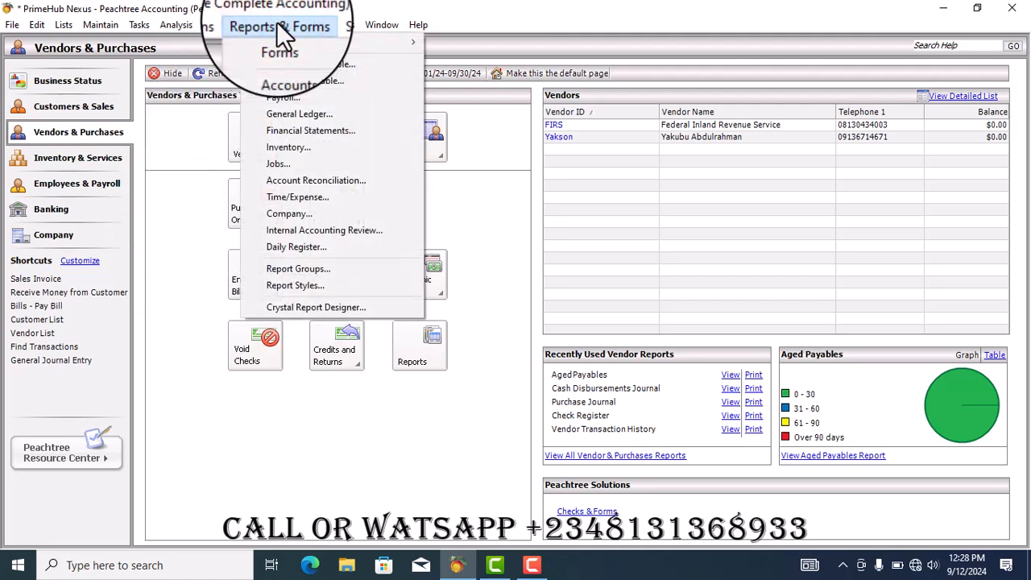
mouse_move(290, 43)
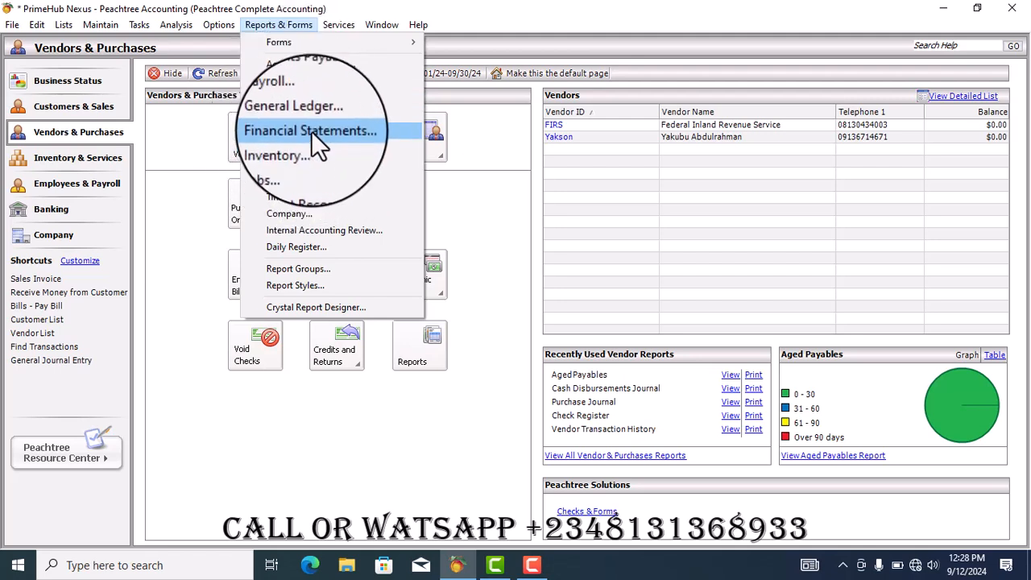
click(311, 130)
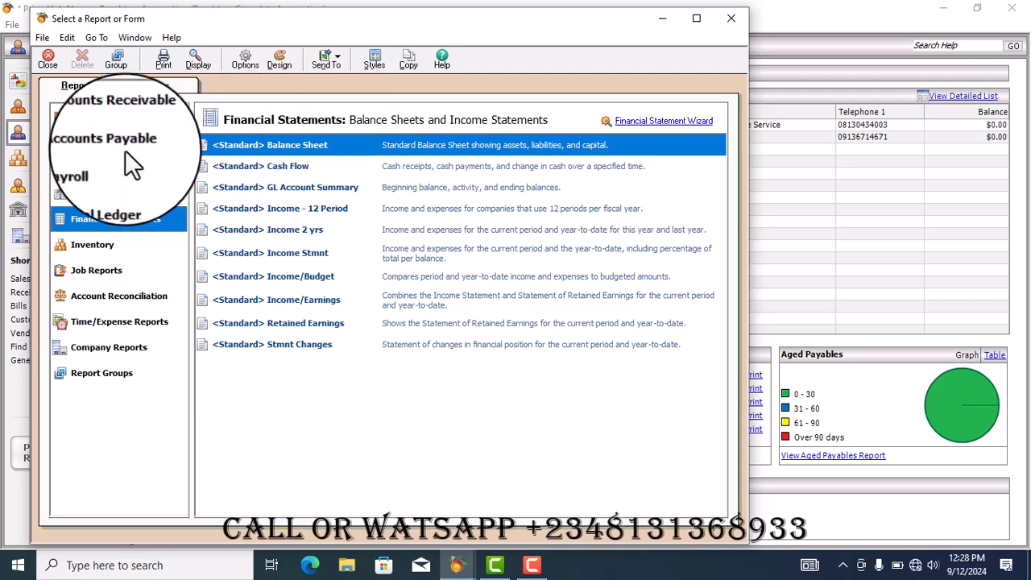
click(336, 146)
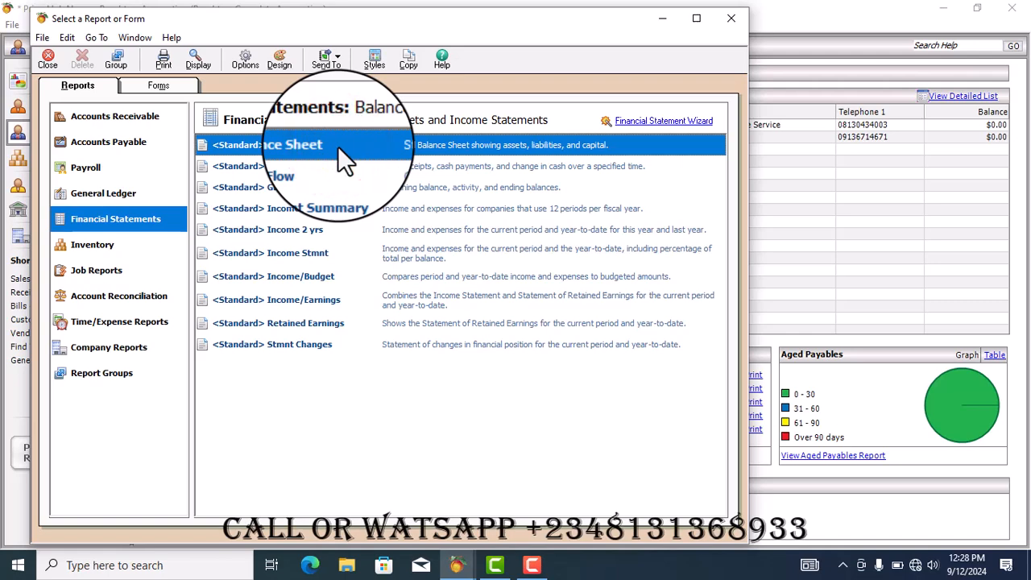
double_click(337, 145)
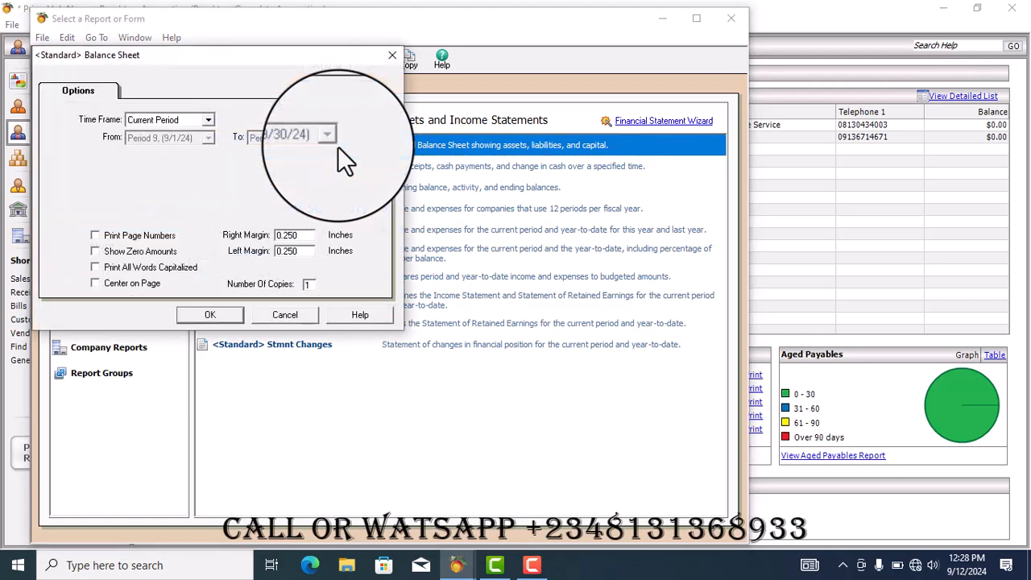
Set the Balance Sheet time frame to Range
click(208, 119)
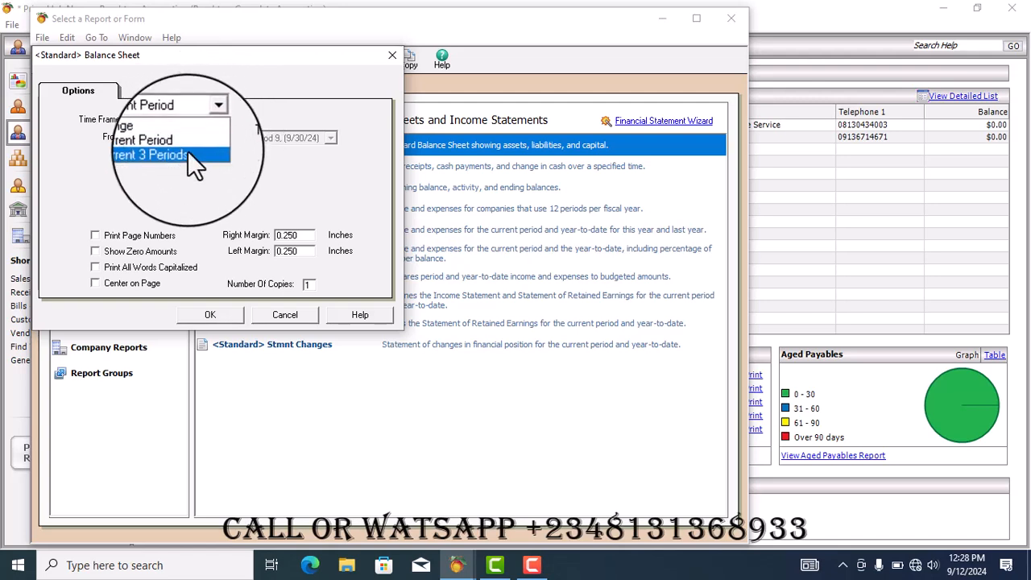
click(230, 105)
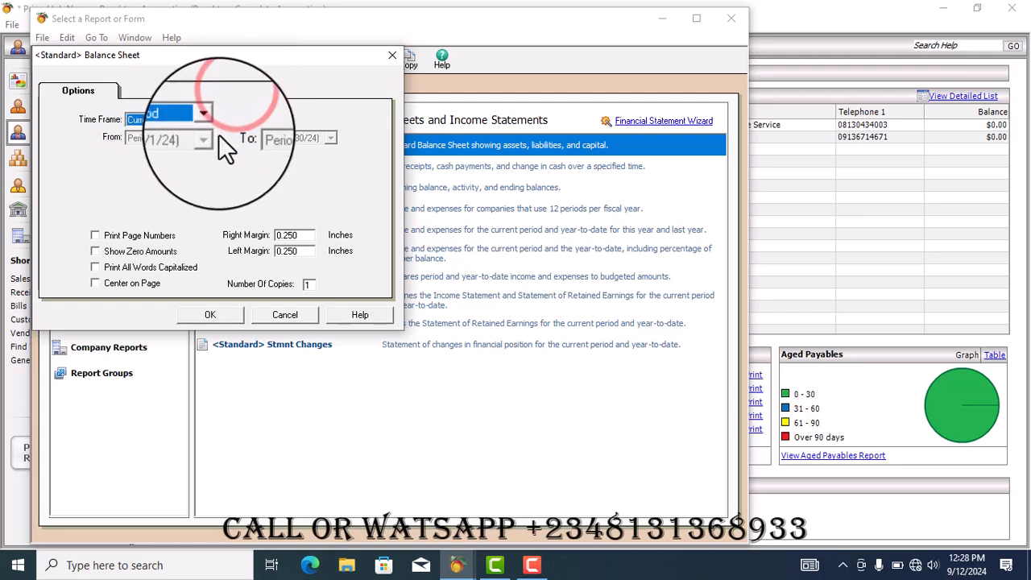
click(210, 121)
click(188, 130)
Set the range's From period to Period 9 (9/1/24)
click(211, 137)
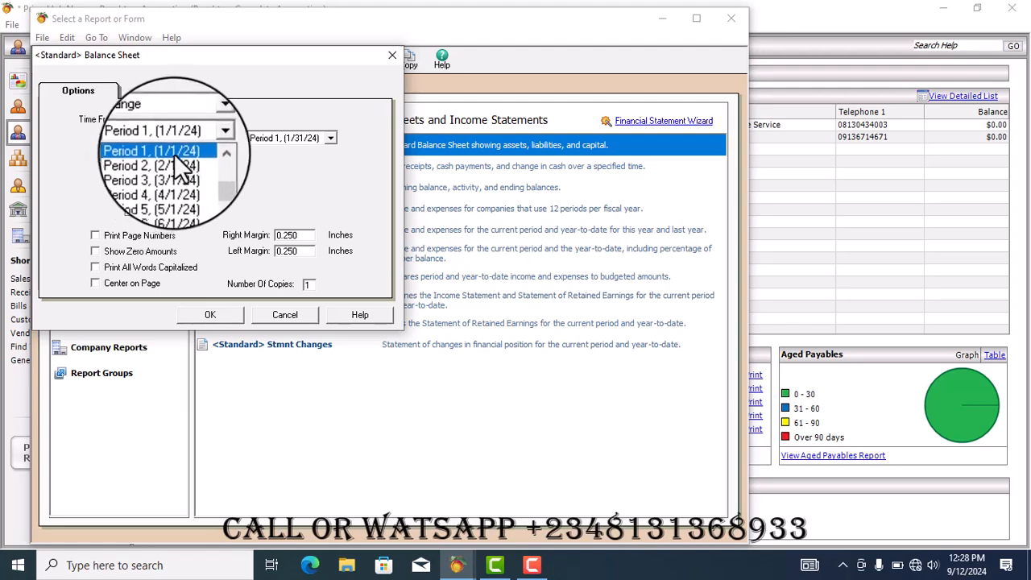
click(256, 159)
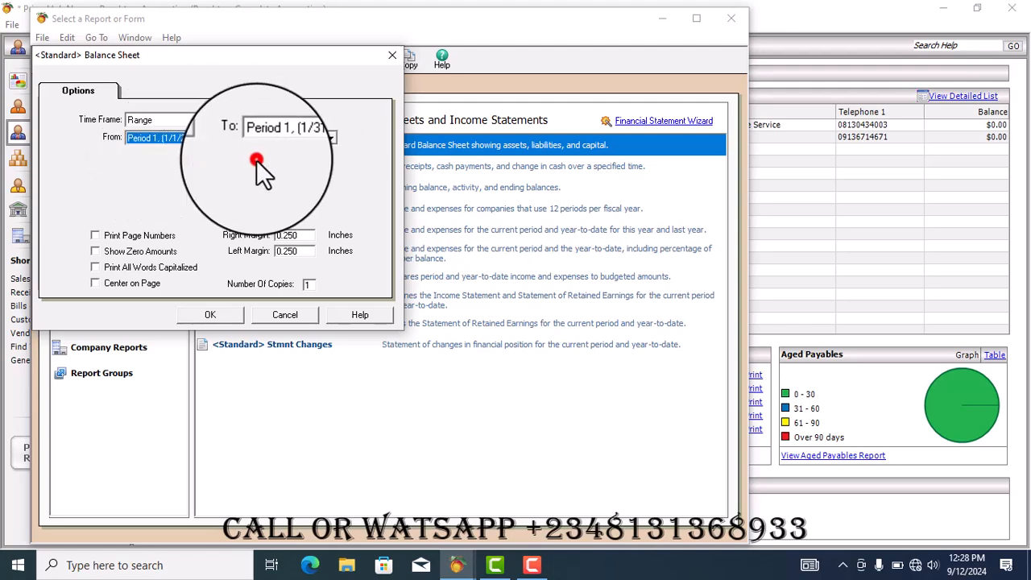
click(329, 139)
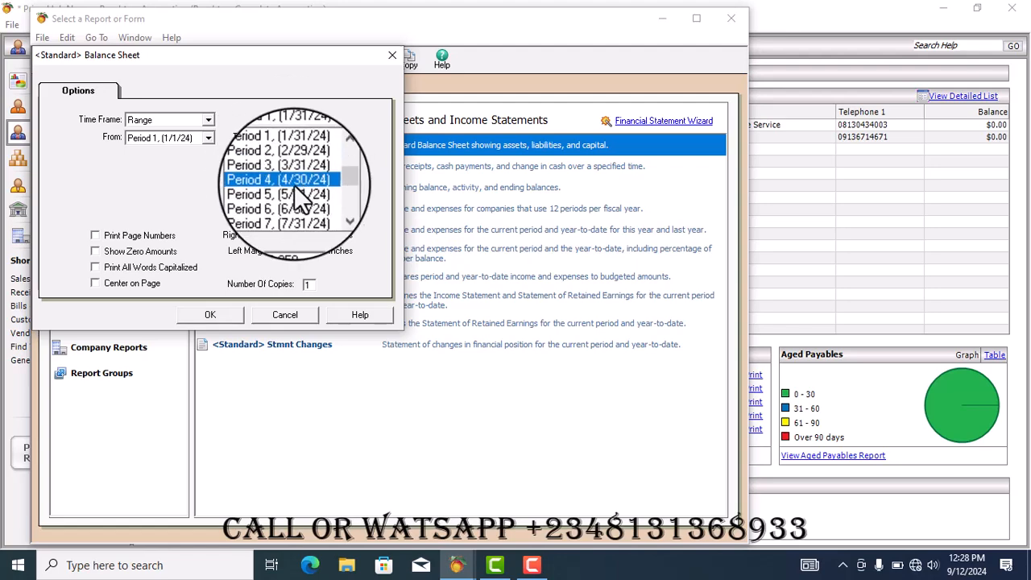
click(207, 137)
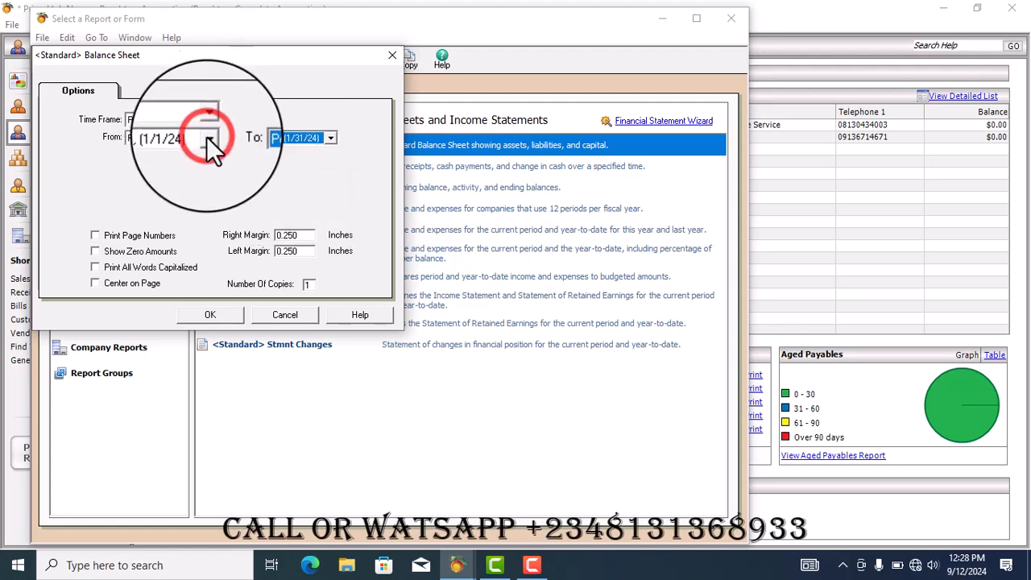
click(207, 137)
click(208, 203)
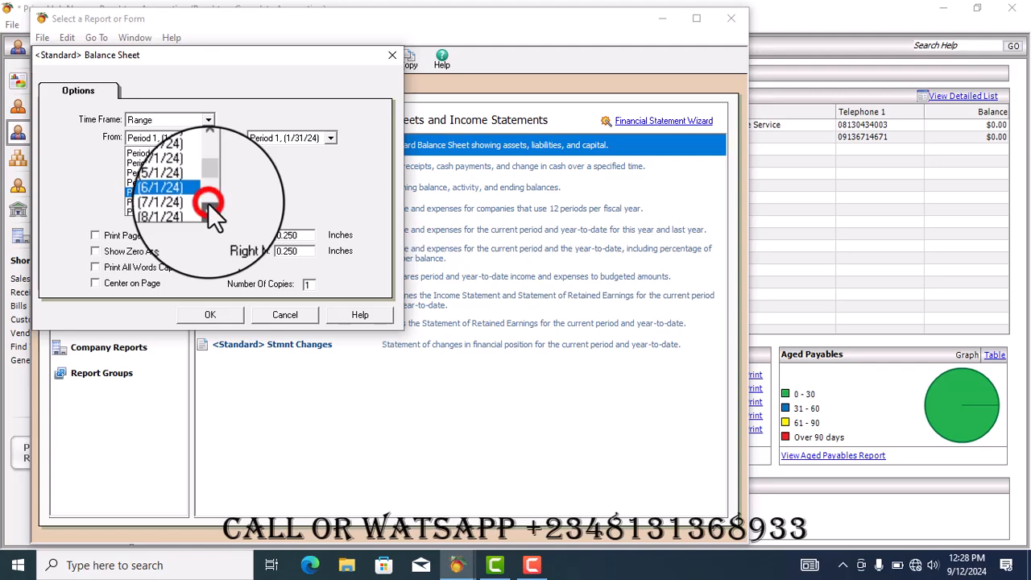
click(177, 207)
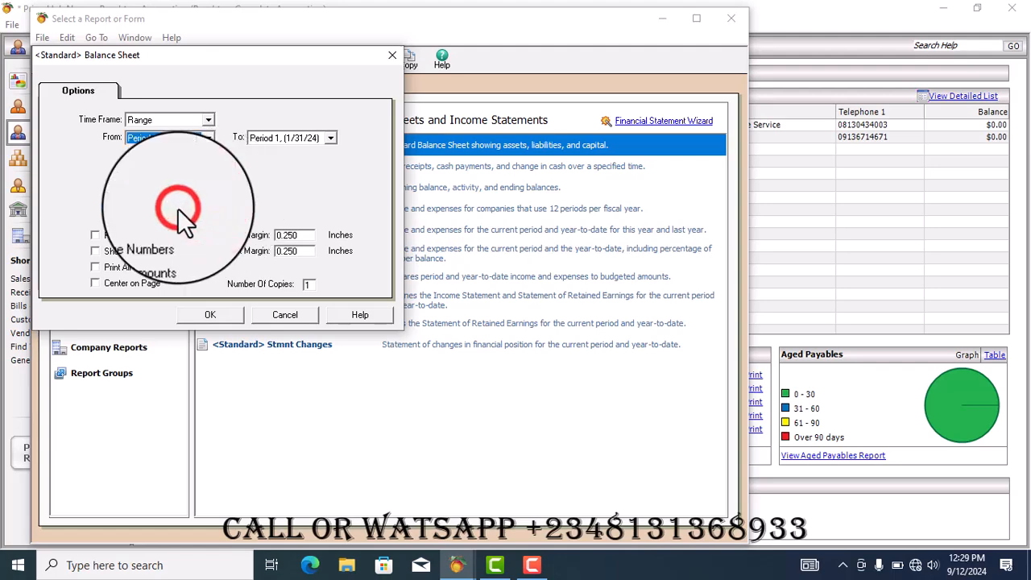
Set the To period to Period 9 (9/30/24) and generate the Balance Sheet
click(330, 138)
click(333, 208)
click(333, 207)
click(305, 211)
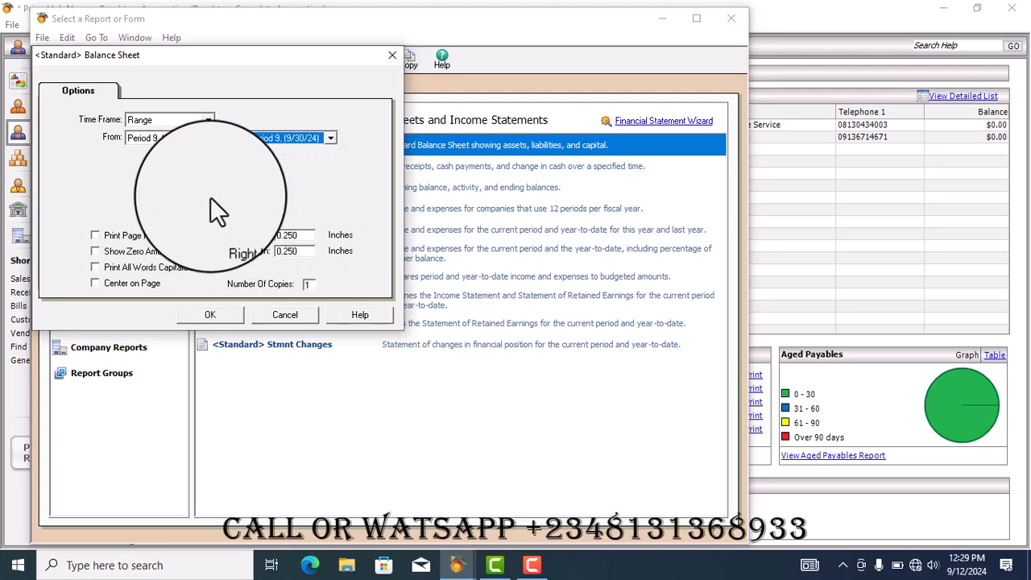
click(216, 315)
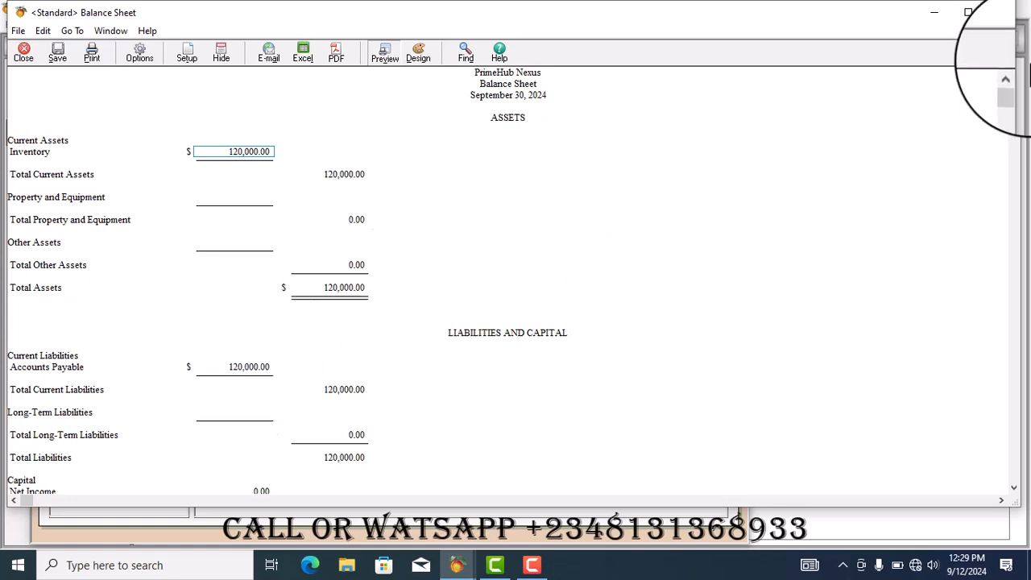
Scroll the Balance Sheet to review the liabilities and capital section, then close the report
drag(1017, 87, 1017, 278)
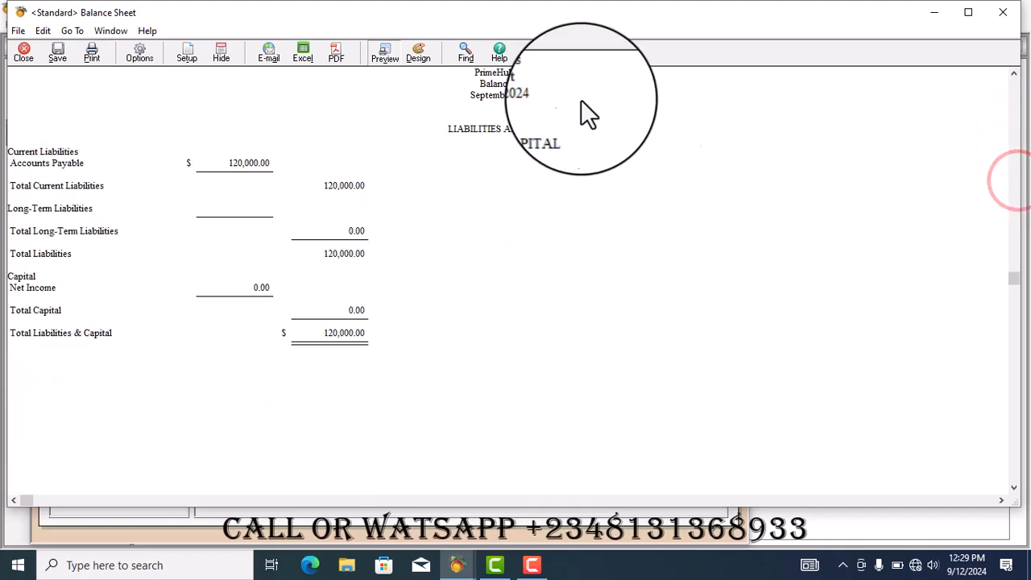
click(23, 52)
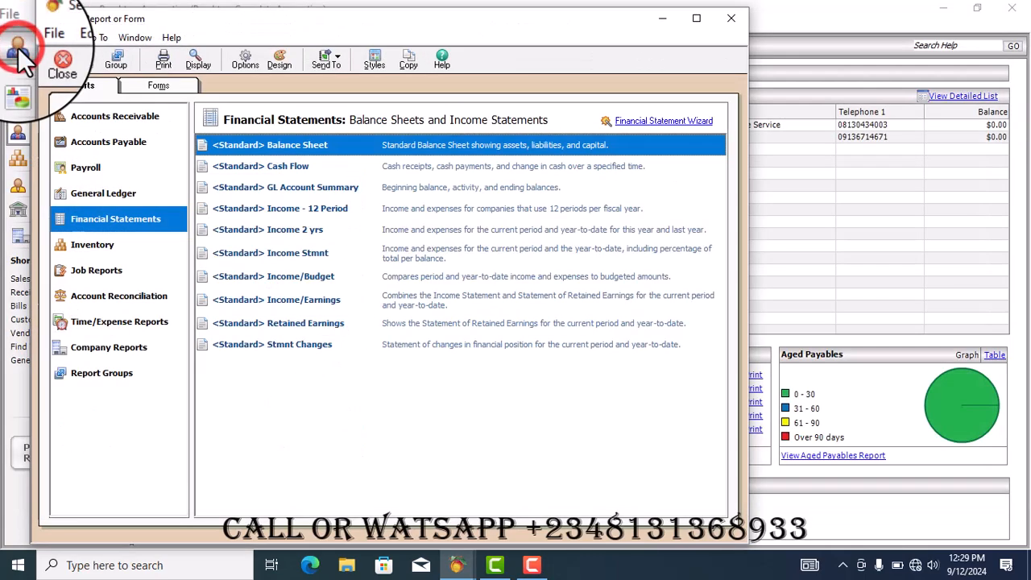
Open the Standard Cash Flow statement for the current period from the Financial Statements reports and review it
click(123, 146)
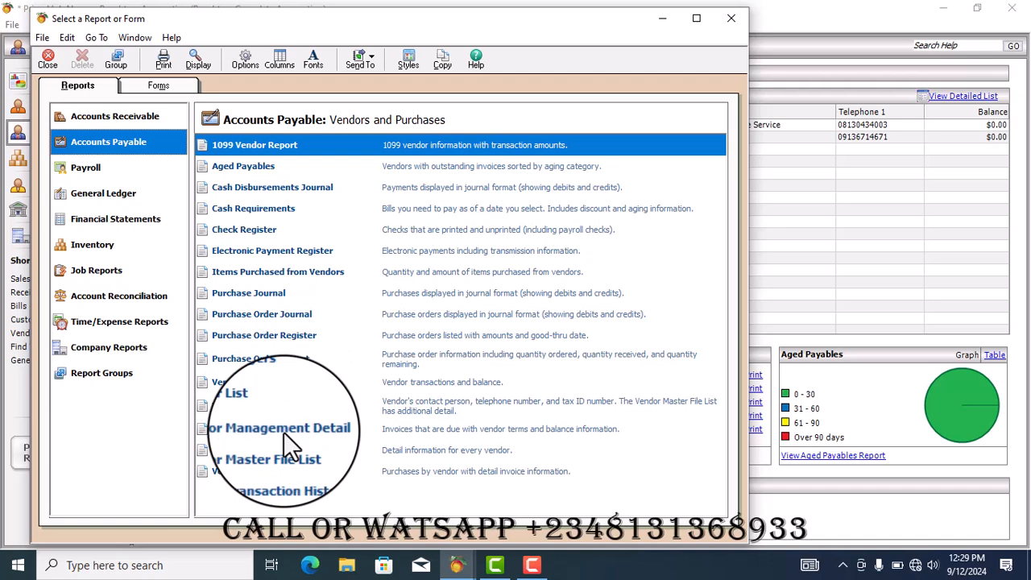
click(117, 221)
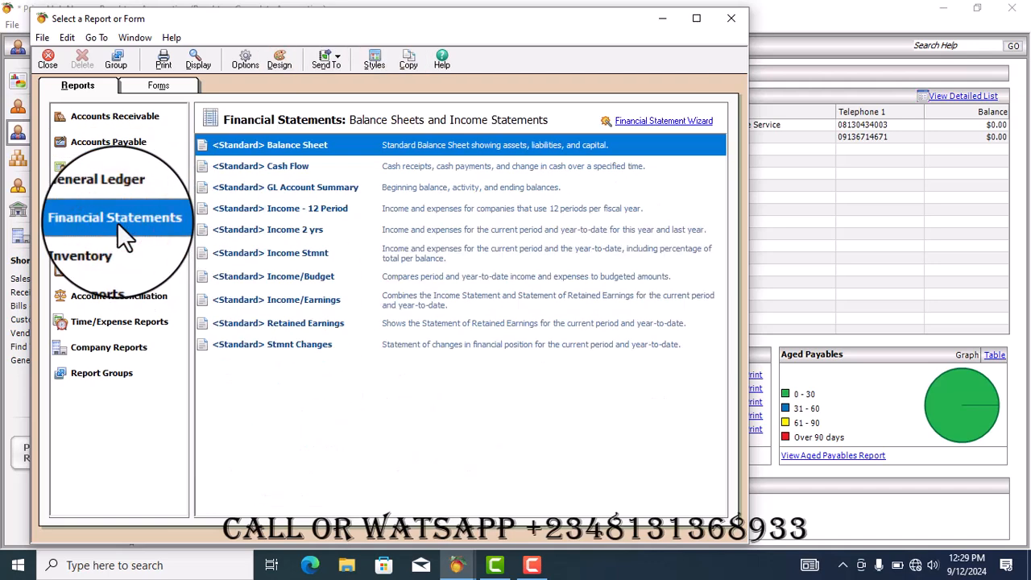
click(297, 169)
double_click(313, 168)
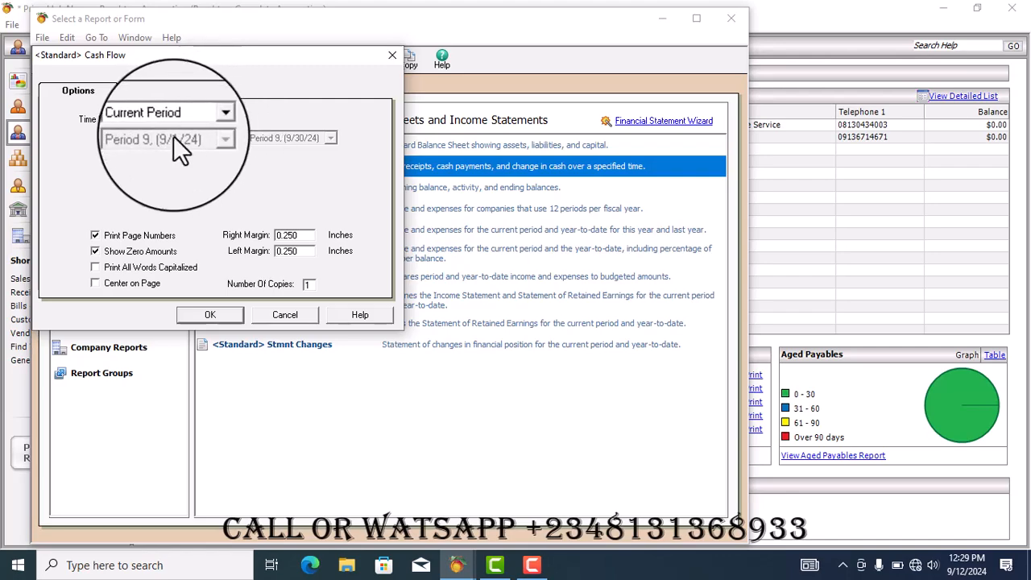
click(211, 317)
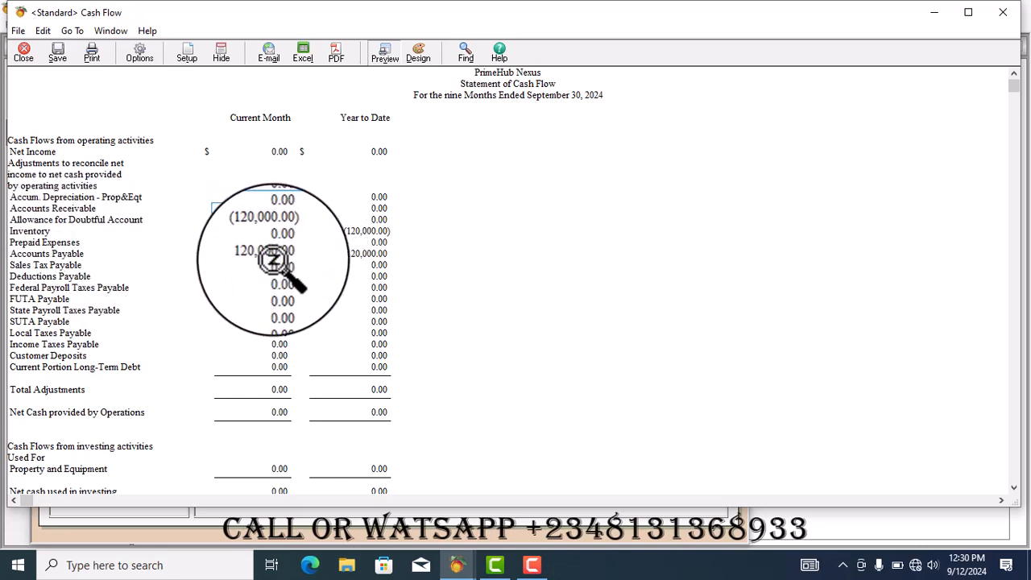
click(26, 50)
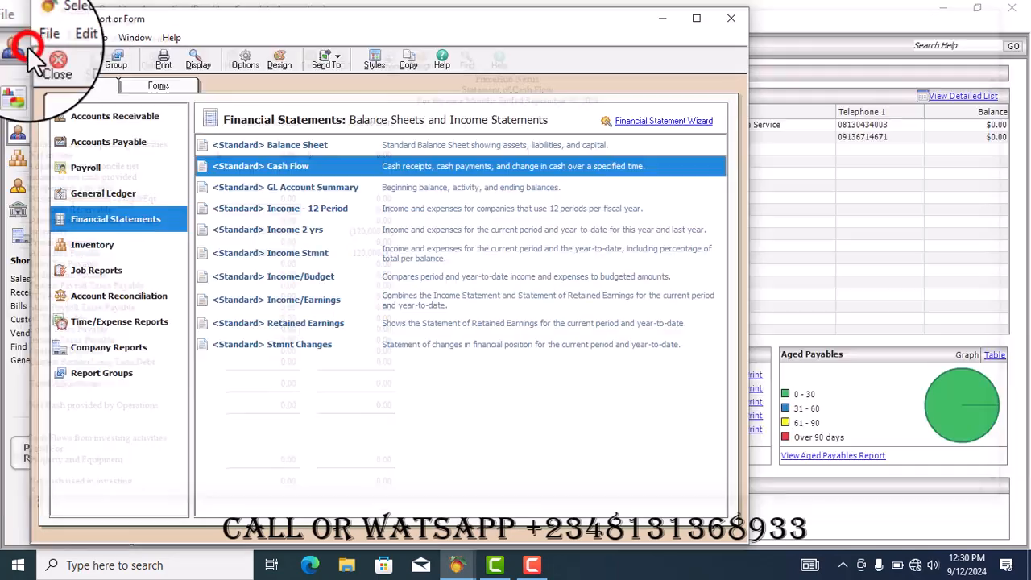
Open the Vendor Ledgers report from the Accounts Payable reports and review it
click(86, 144)
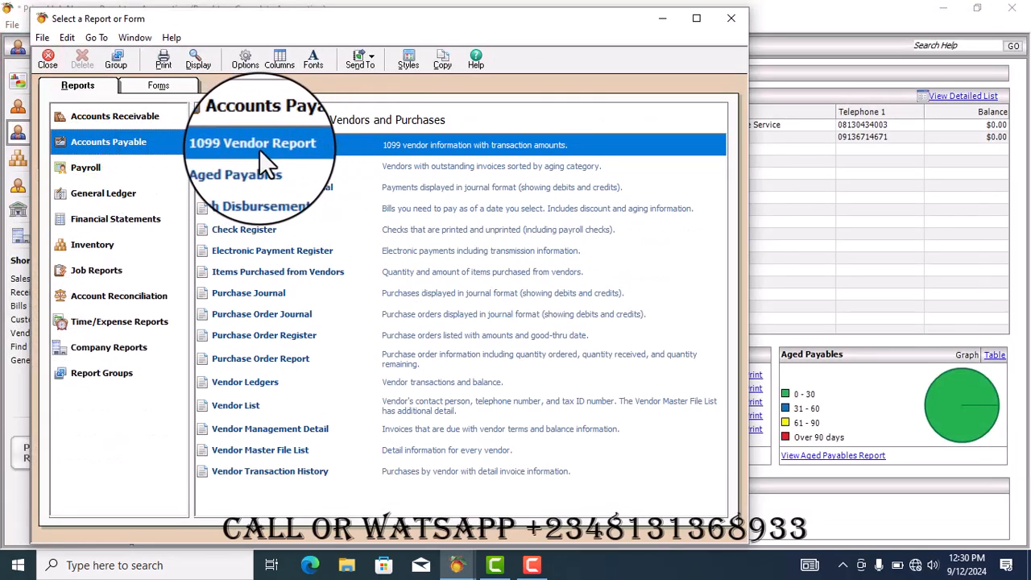
click(275, 165)
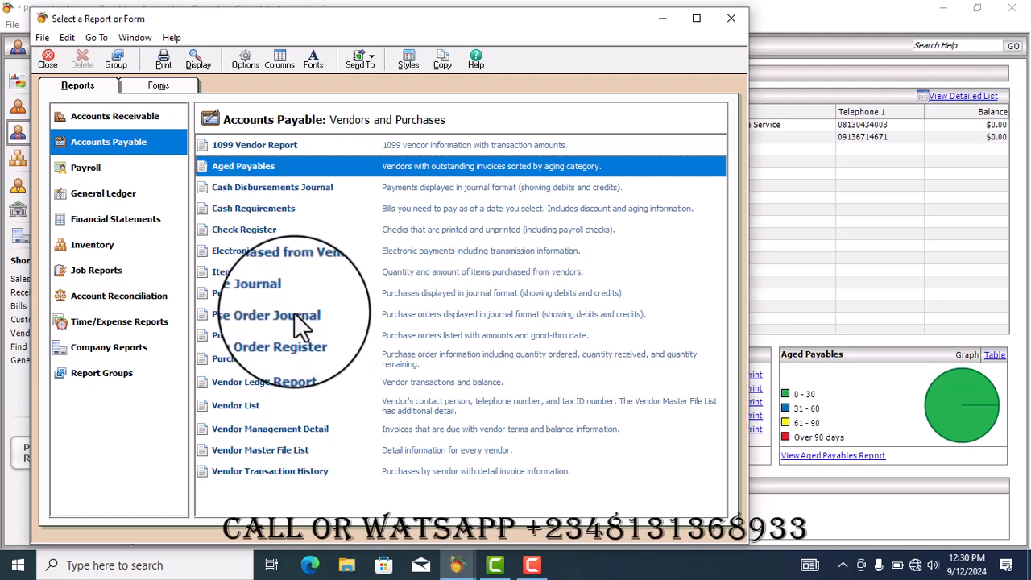
click(283, 378)
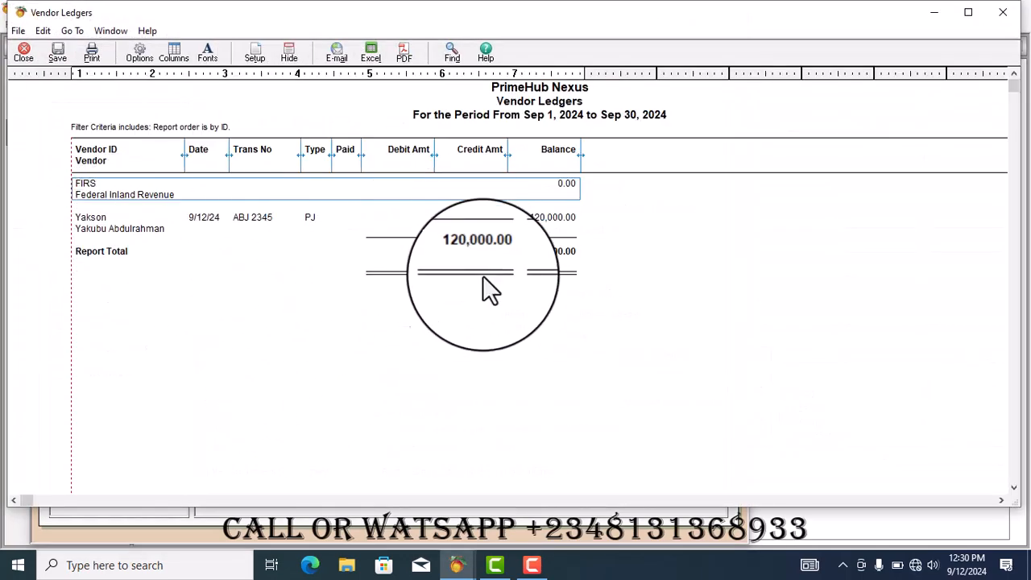
click(24, 52)
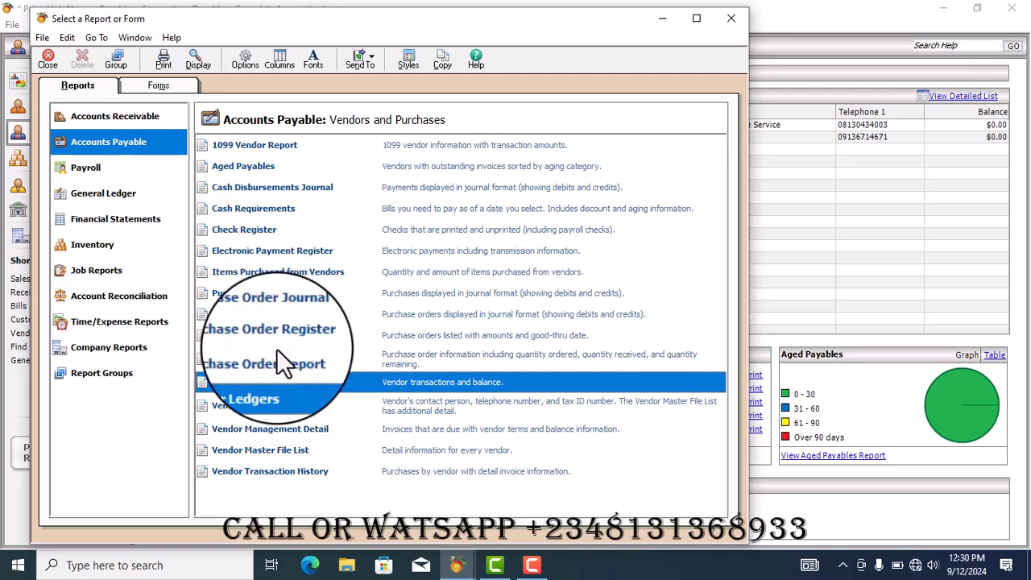
Open the Purchase Journal report and review the inventory purchase entry
double_click(268, 297)
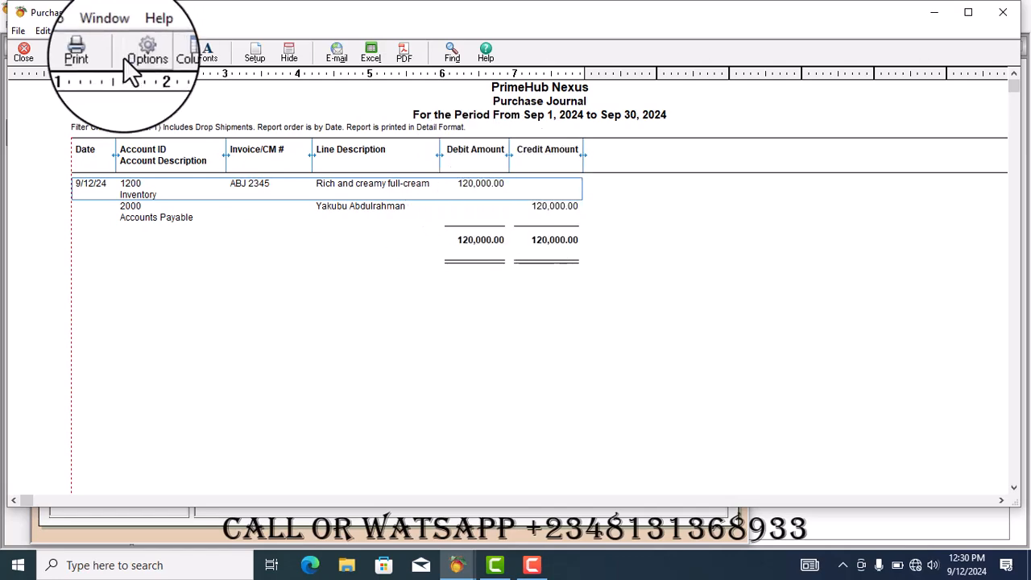
click(26, 51)
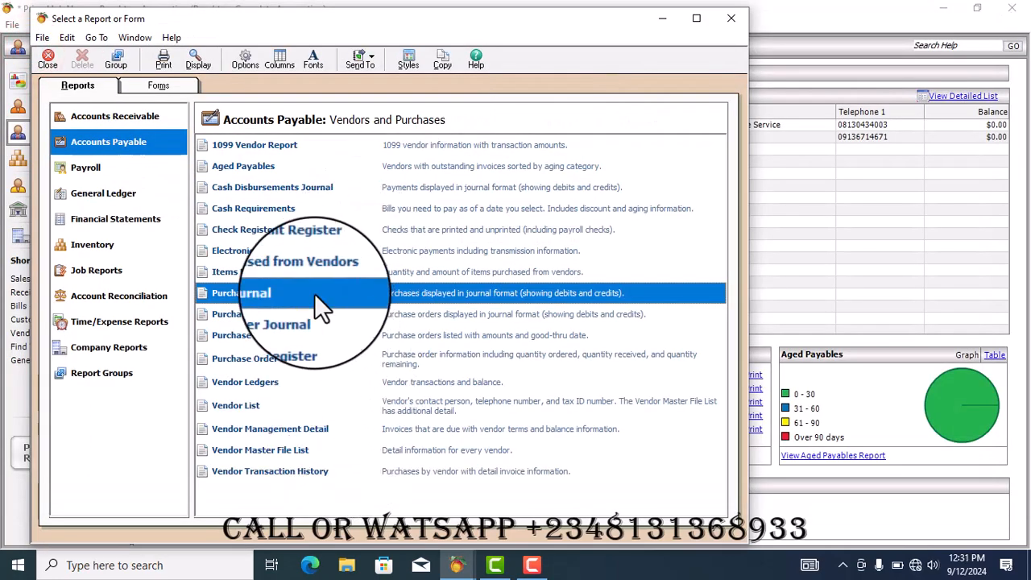
Open the Items Purchased from Vendors report, then close it and the report selection window
double_click(305, 273)
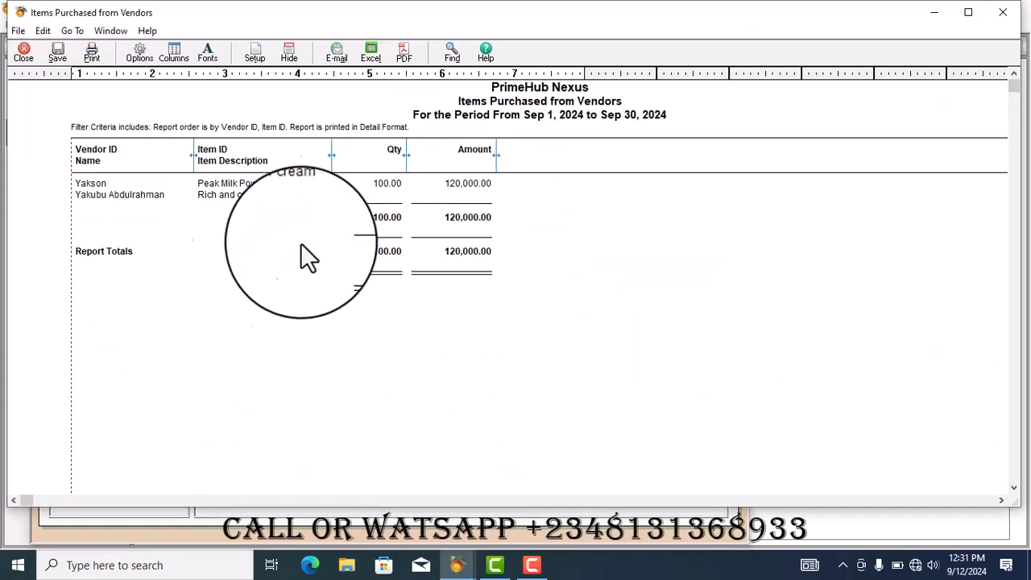
click(24, 51)
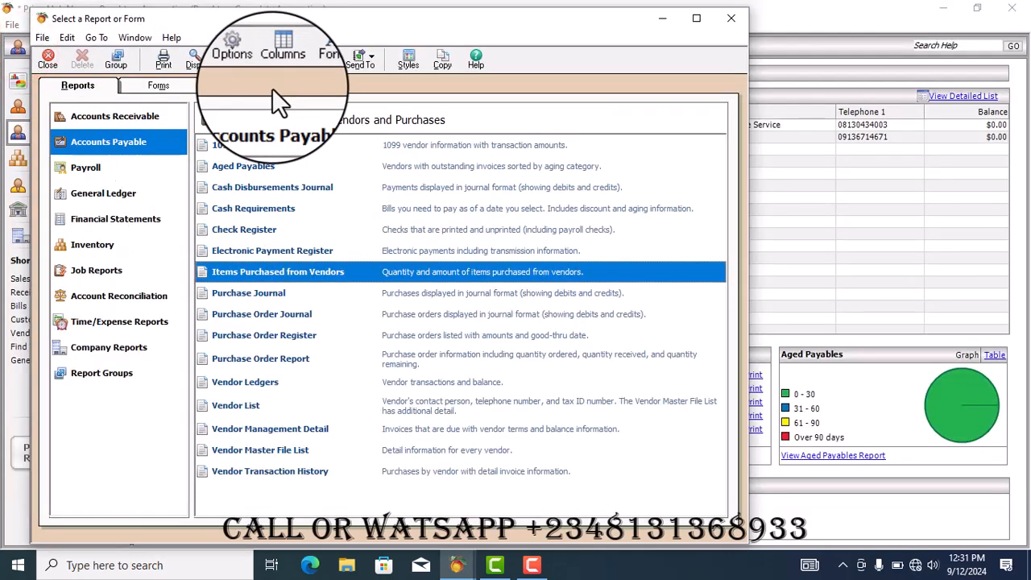
click(729, 20)
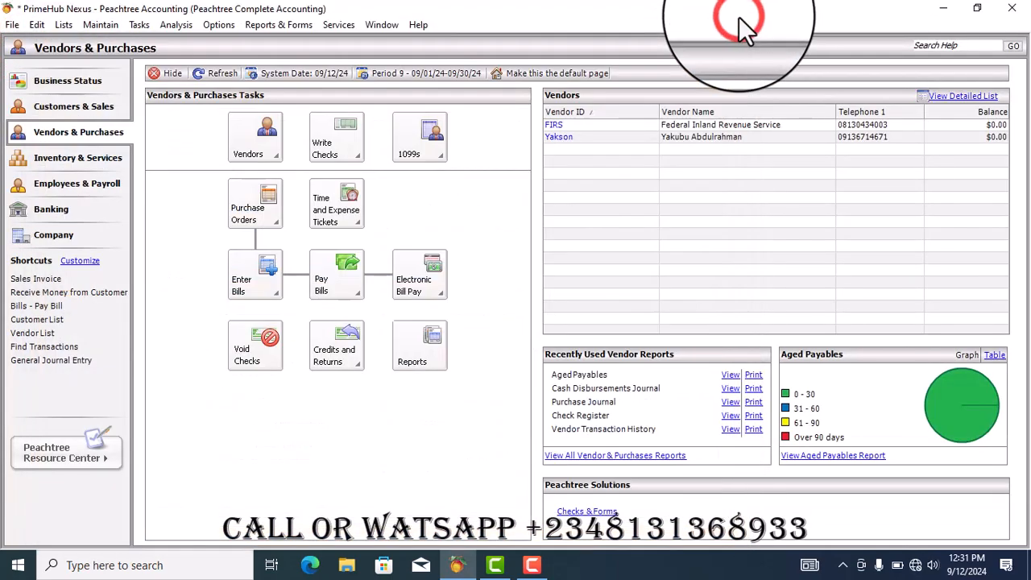